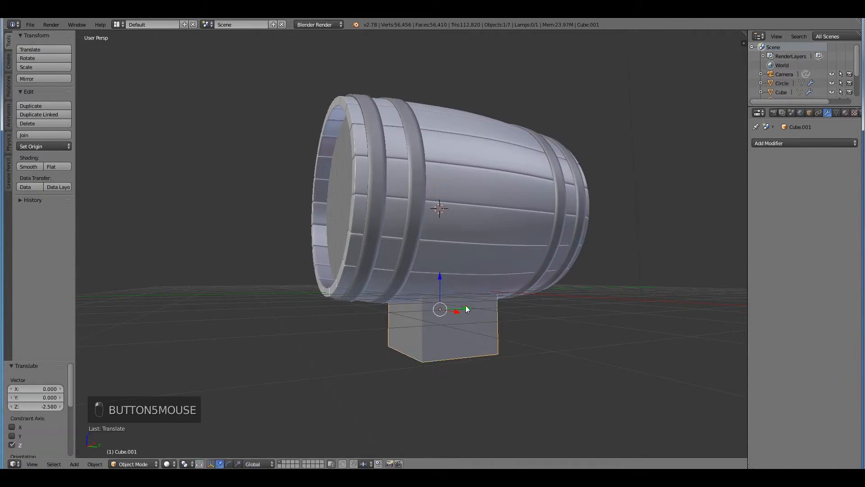
Thin the block beneath the barrel's front end along the Y axis to about 0.164 of its size
key(s)
key(y)
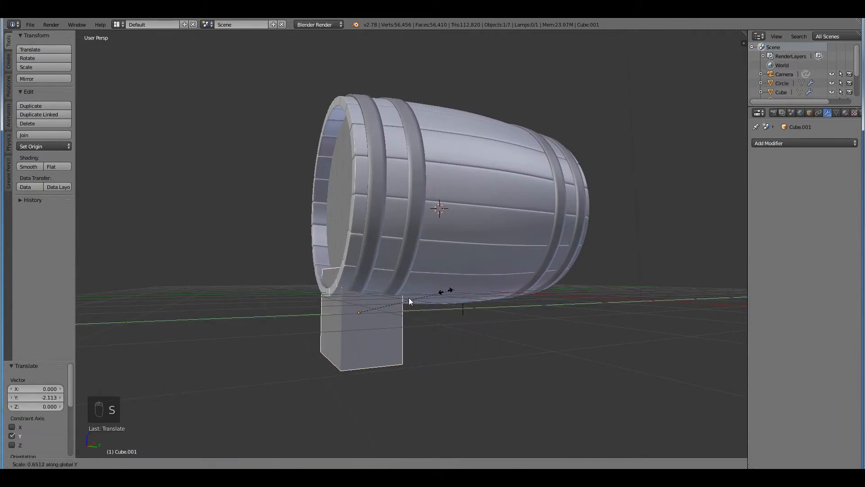
click(376, 294)
Add a centred vertical loop cut through the support block's mesh
middle_drag(378, 294, 502, 282)
mouse_move(502, 281)
middle_down()
mouse_move(500, 258)
mouse_move(499, 267)
middle_up()
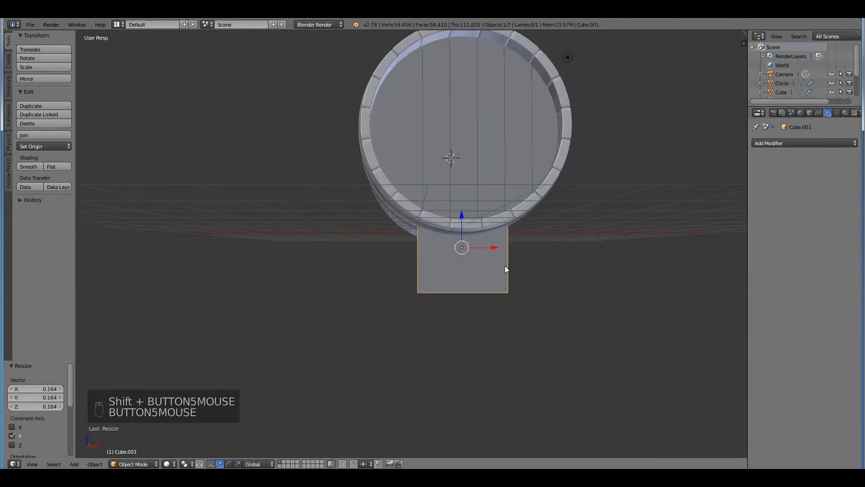
key(Tab)
key(ctrl+r)
click(428, 203)
right_click(428, 203)
Delete the outer vertices on the negative X side of the support block, leaving only one half
key(a)
key(c)
drag(410, 203, 418, 248)
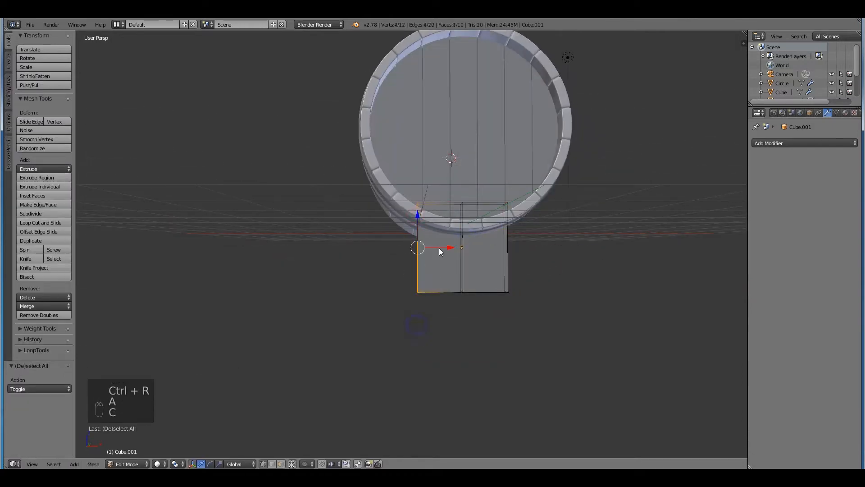
right_click(418, 247)
key(x)
click(431, 231)
Add a Mirror modifier on the X axis to the half block
click(806, 143)
click(683, 235)
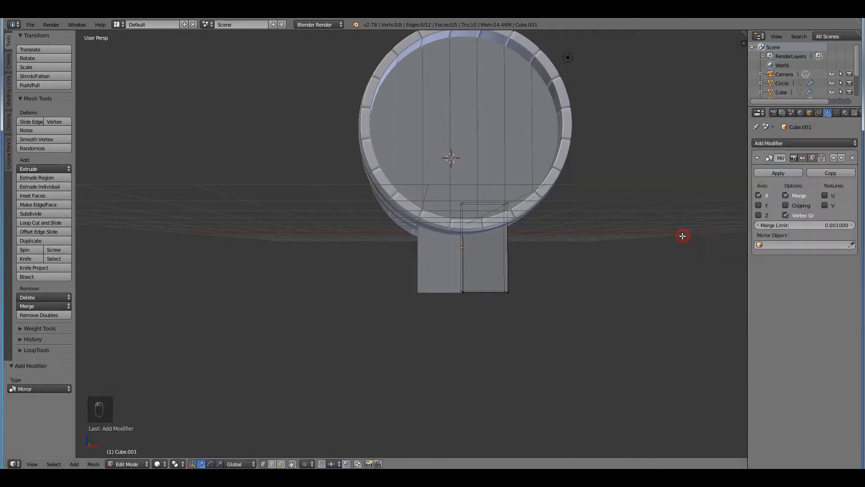
key(a)
key(a)
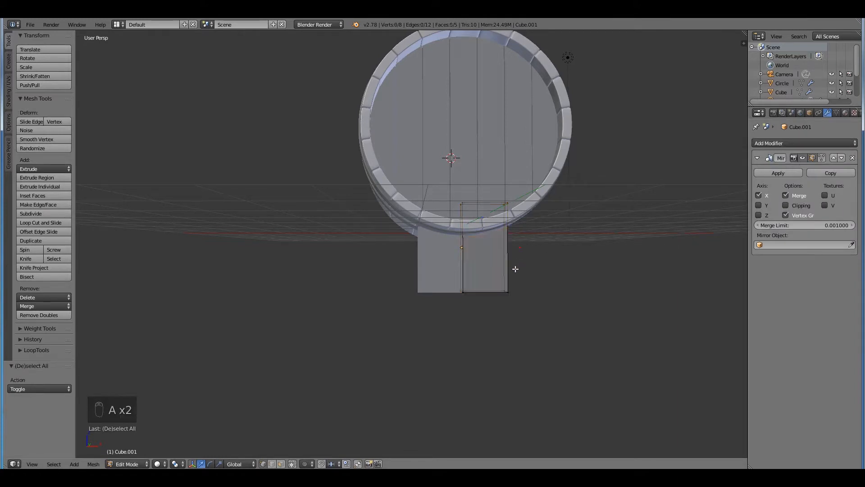
Raise the bottom centre edge of the support along Z to form a notch in its underside
key(a)
key(a)
key(c)
right_drag(461, 304, 465, 243)
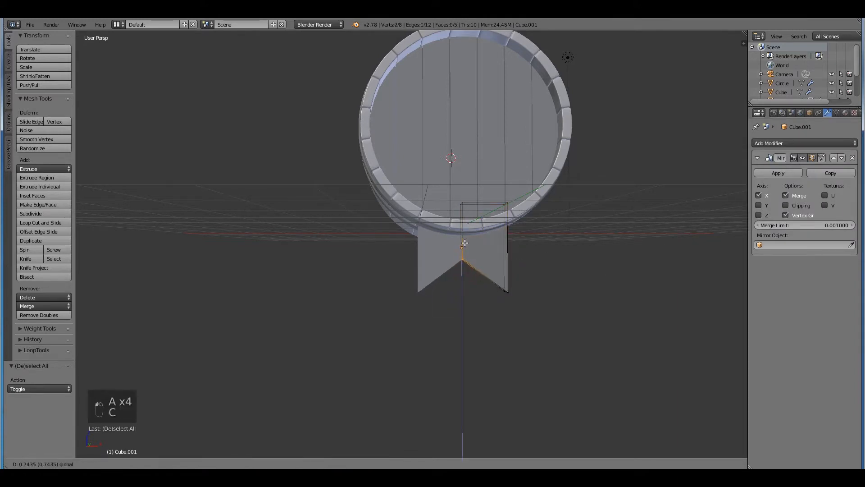
Move the support's outer side face outward along X by about 0.89 in front view
click(510, 295)
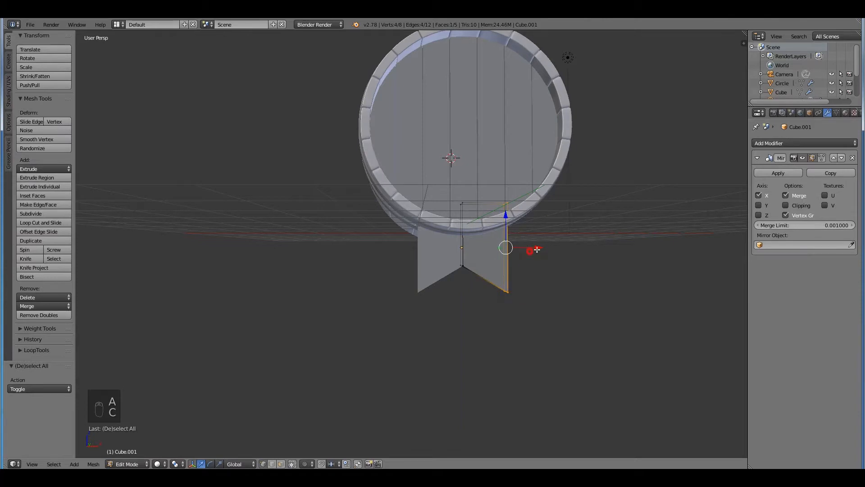
key(Escape)
key(KP_1)
key(g)
key(x)
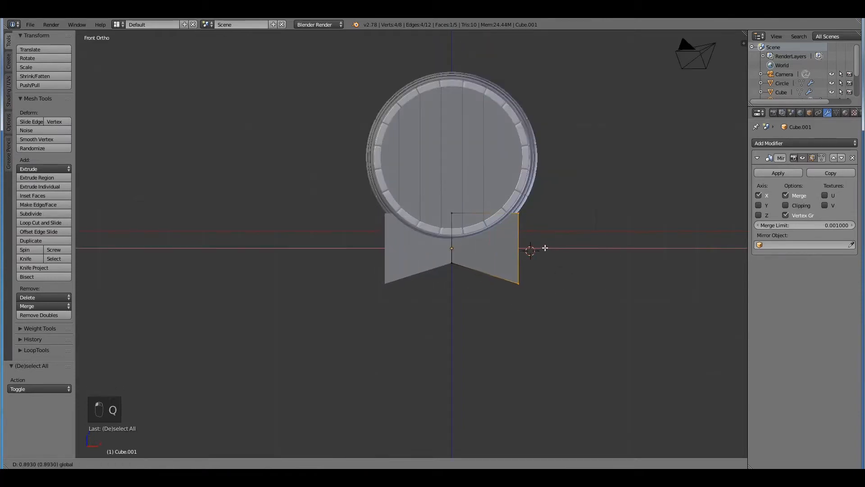
click(546, 248)
Lower the support's top vertices along Z until they sit near the barrel's underside
key(a)
key(c)
key(g)
key(z)
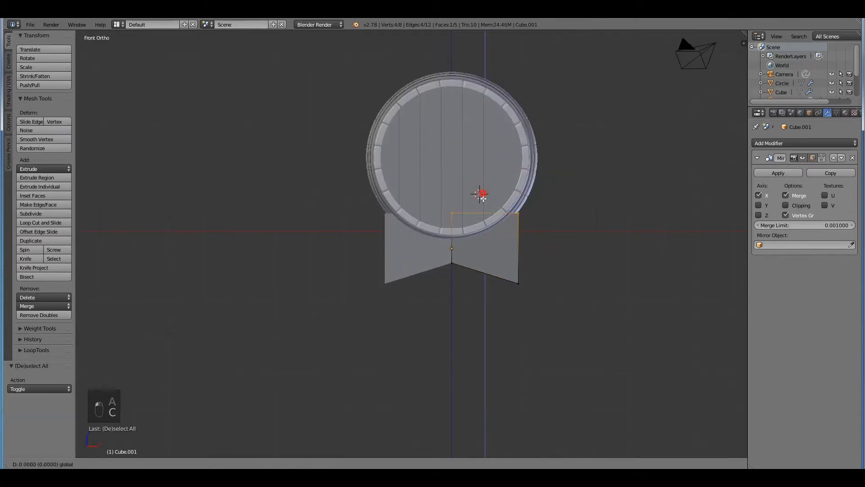
click(480, 209)
Move the support's top outer corner inward along X toward the barrel's rim
key(a)
right_click(534, 232)
key(g)
key(x)
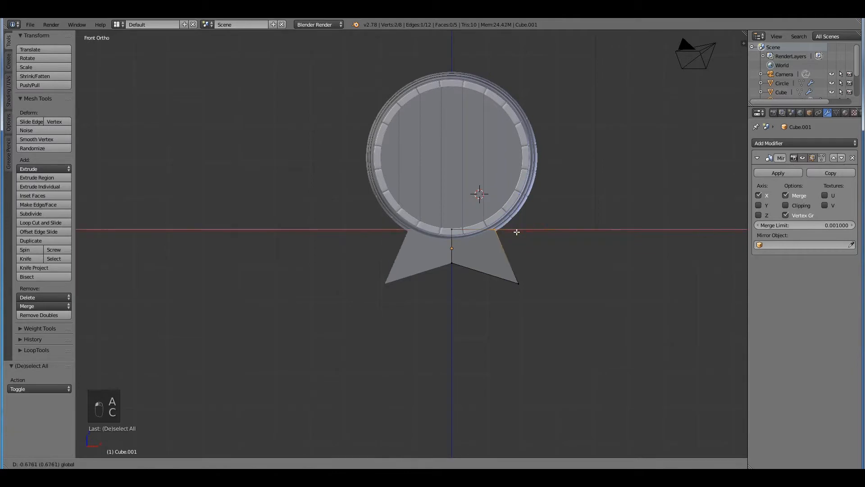
click(522, 235)
Move the support's bottom outer corner inward along X by about 0.434 so the side is nearly vertical
right_click(519, 283)
key(g)
key(x)
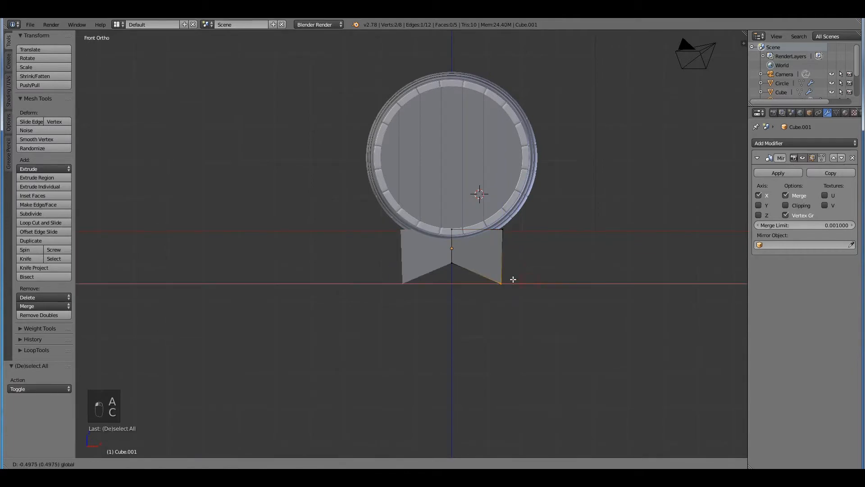
click(502, 282)
middle_drag(503, 283, 521, 295)
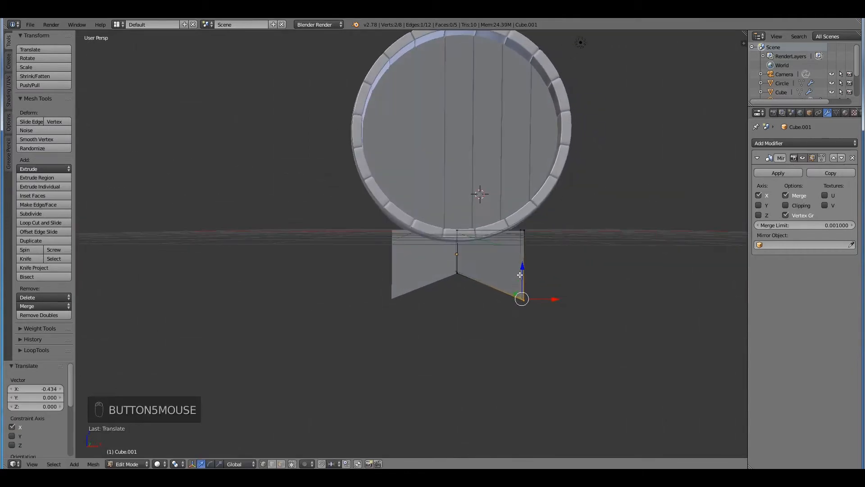
Select all the support's top vertices, scale them along Z to about -0.238 and raise them about 0.141
key(a)
key(c)
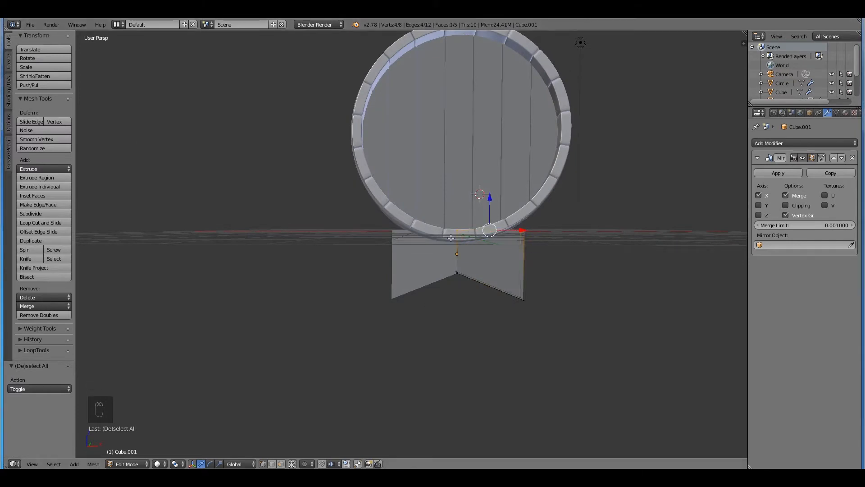
click(525, 231)
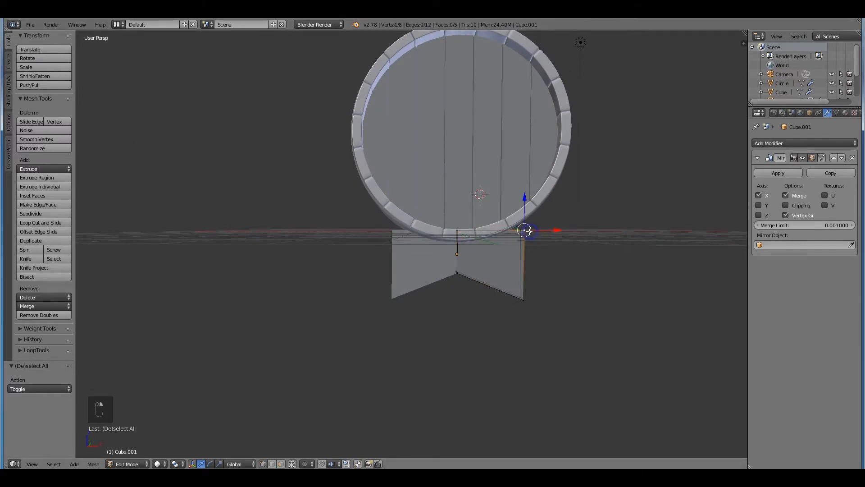
click(524, 230)
right_click(527, 225)
key(s)
key(z)
click(469, 251)
click(486, 211)
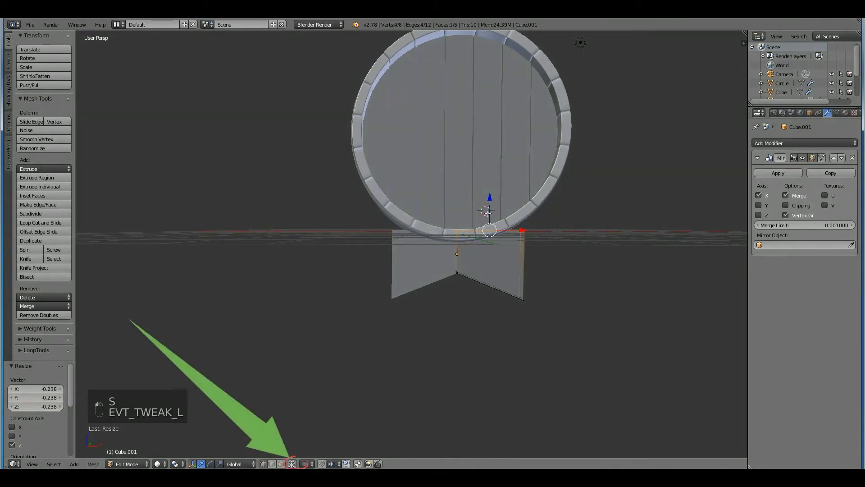
drag(487, 211, 492, 206)
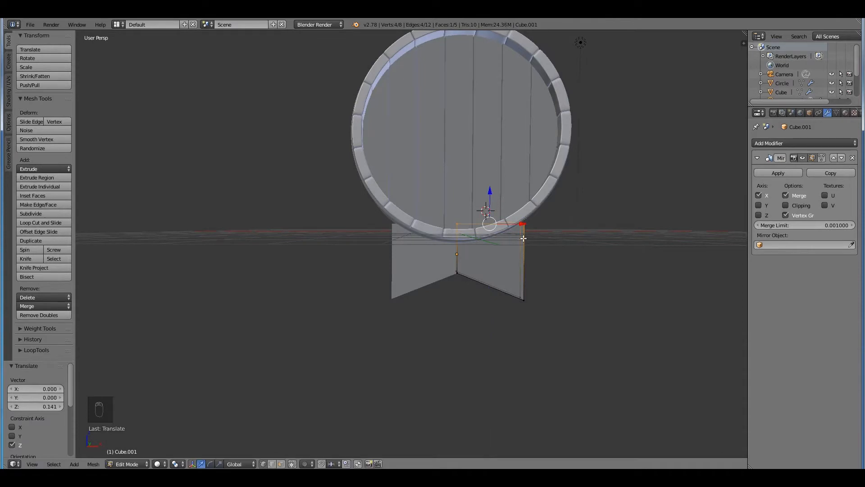
Add a vertical loop cut near the support's outer side and shift it slightly inward in front view
key(ctrl+r)
click(493, 225)
click(510, 241)
key(q)
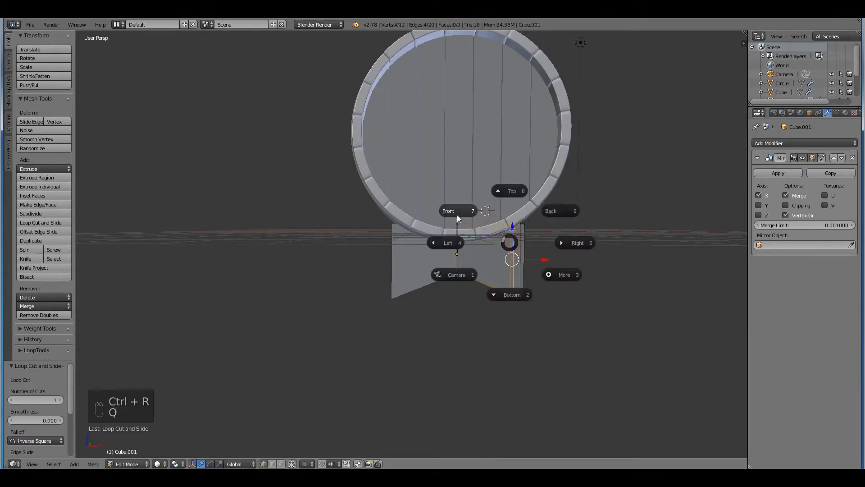
click(458, 215)
drag(512, 251, 508, 251)
Flatten the bottom vertices of the outer foot by scaling them along Z to about 0.105
key(a)
key(c)
click(498, 284)
right_click(509, 257)
key(s)
key(z)
click(497, 285)
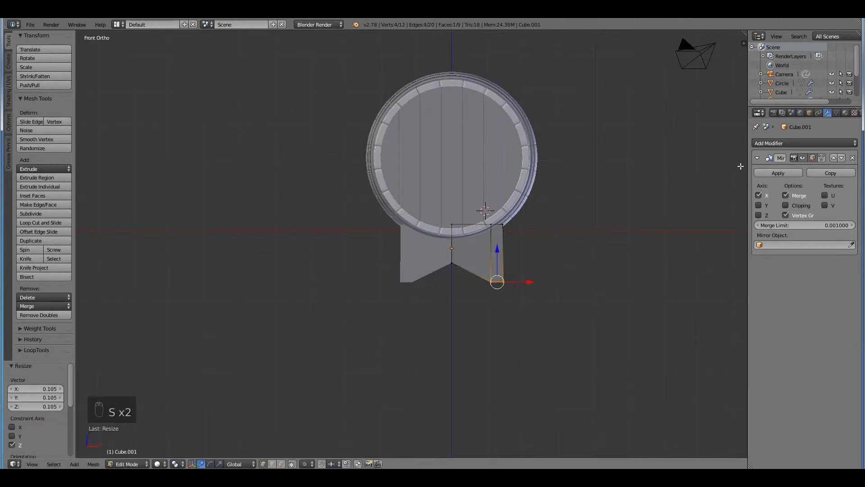
click(790, 143)
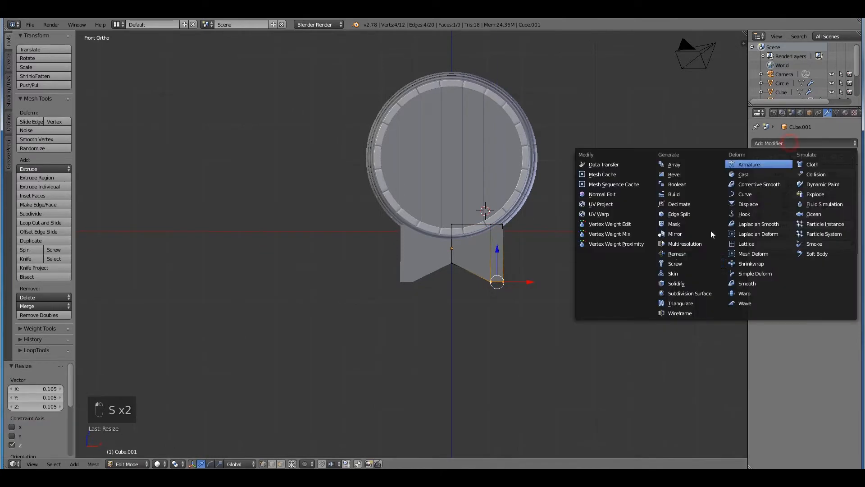
click(688, 234)
click(853, 157)
Add a Subdivision Surface modifier to the support and set its View subdivisions to 2
click(797, 142)
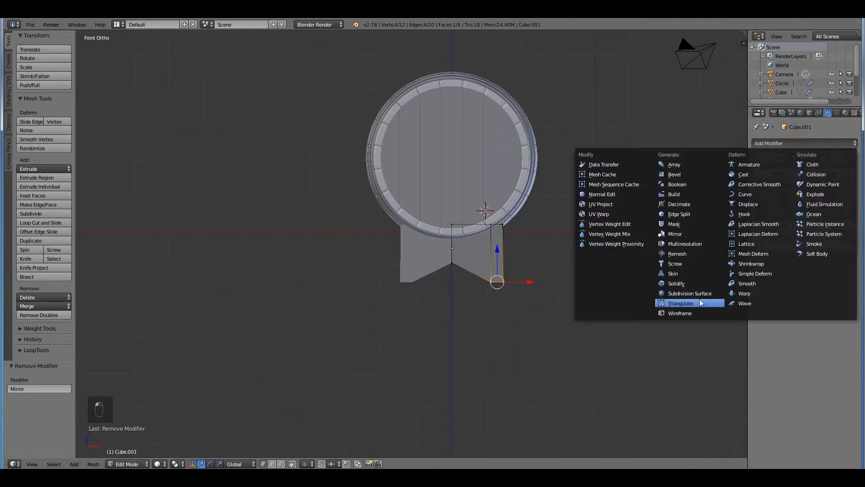
click(696, 293)
scroll(536, 277, up, 2)
middle_drag(536, 277, 497, 279)
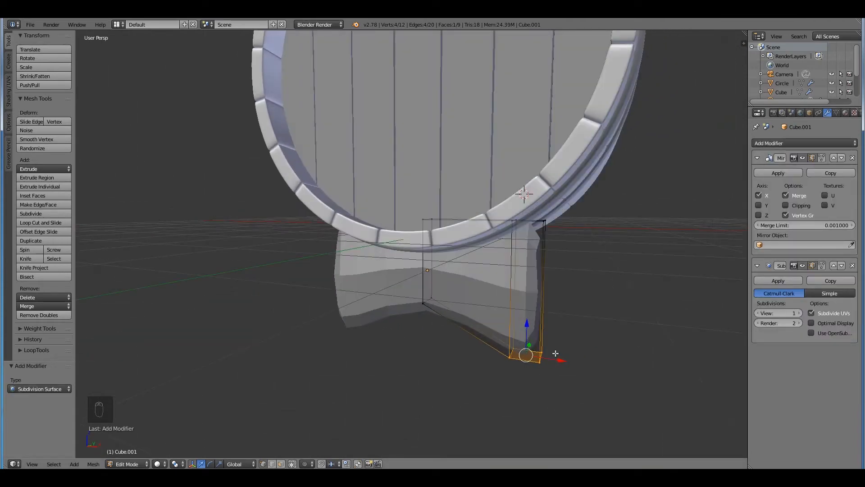
key(a)
click(799, 312)
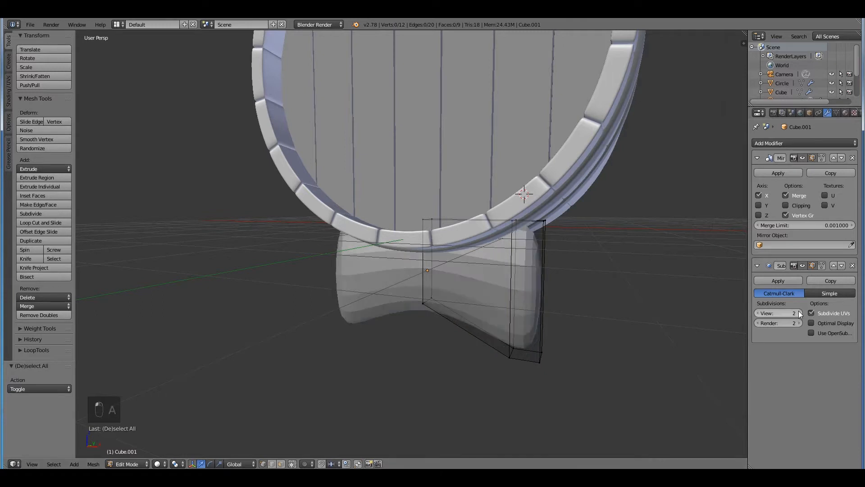
Select the support's front and rear outline edges and crease them with a factor of 1.000
shift+right_click(466, 336)
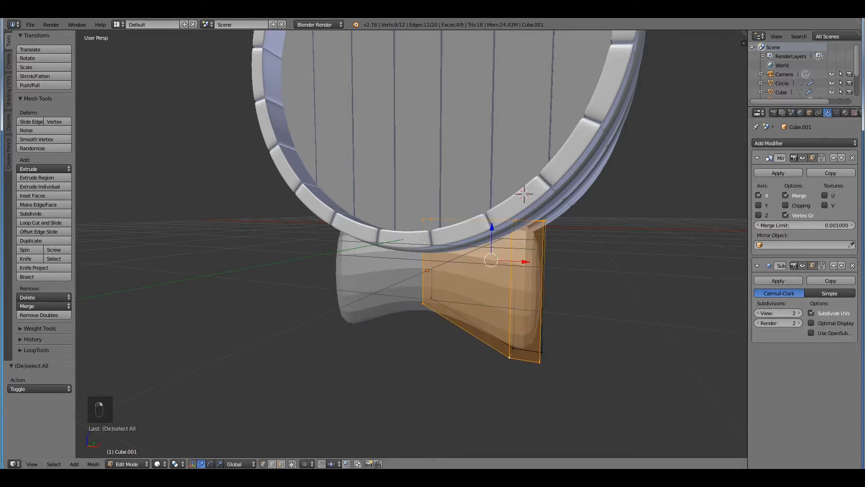
middle_drag(415, 266, 392, 270)
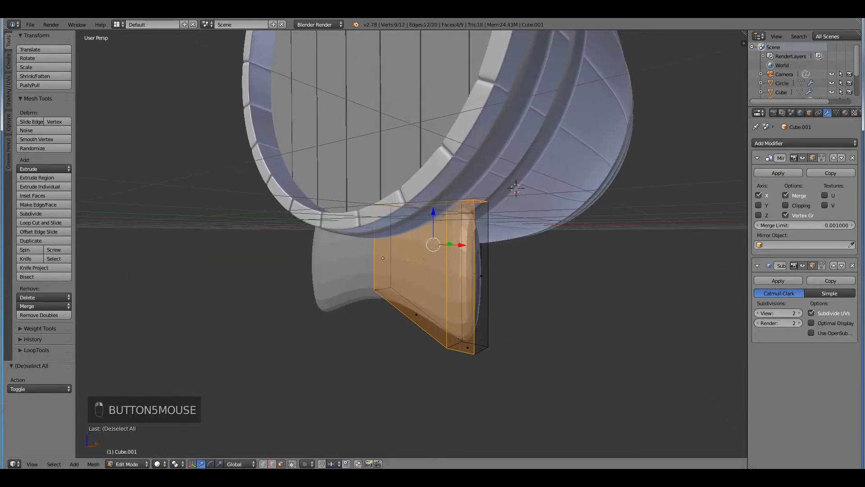
right_click(414, 335)
shift+right_click(466, 356)
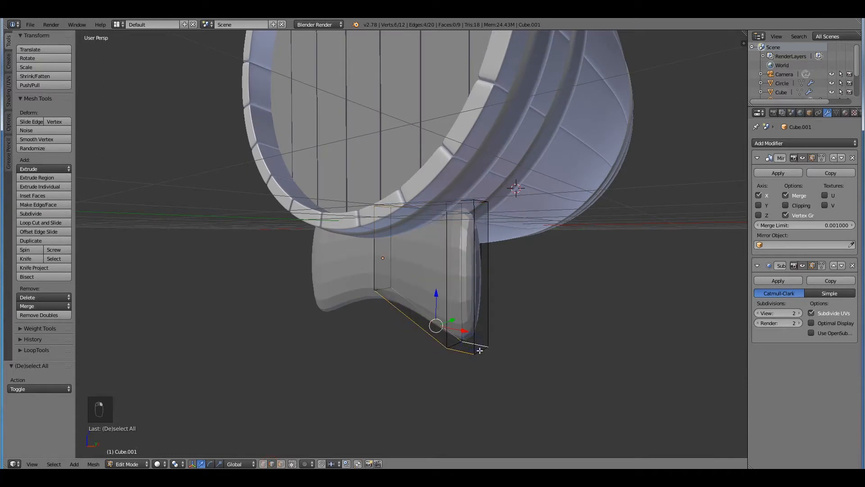
shift+right_click(462, 203)
scroll(455, 219, down, 1)
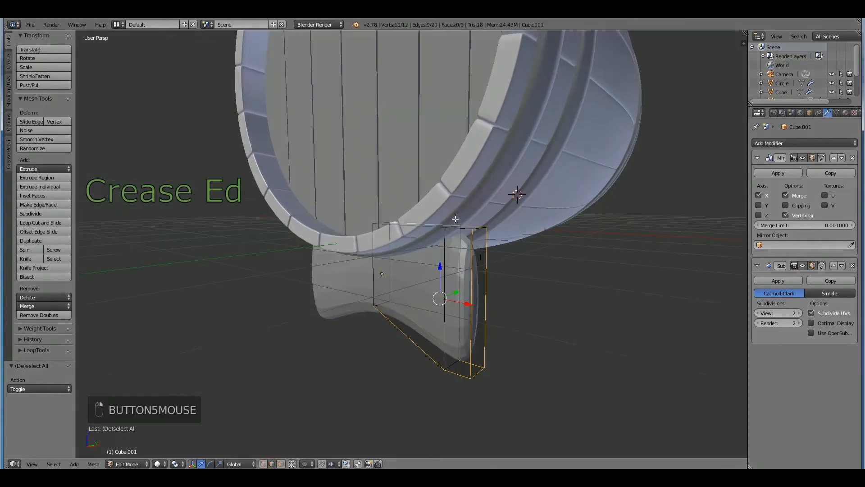
shift+right_click(486, 235)
key(shift+e)
click(184, 257)
Add a vertical loop cut midway between the support's centre and its outer foot
scroll(441, 279, down, 1)
middle_drag(441, 279, 530, 260)
right_click(597, 261)
middle_drag(247, 261, 335, 290)
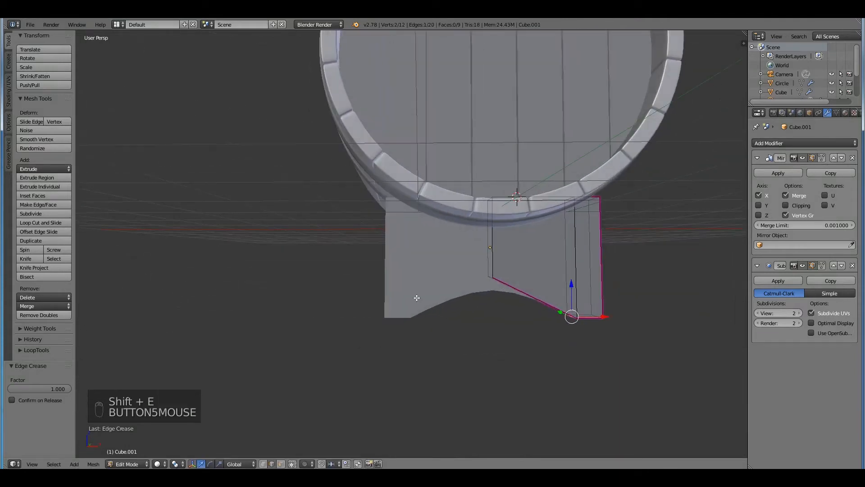
scroll(335, 291, down, 2)
middle_drag(448, 304, 456, 244)
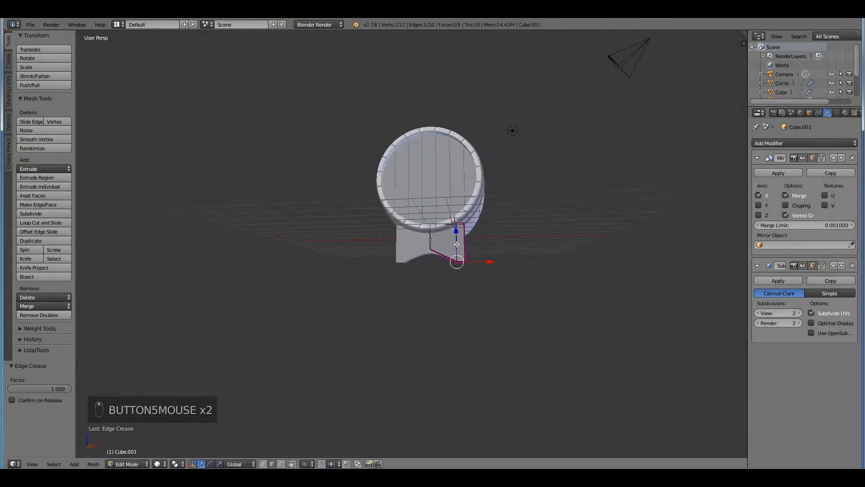
scroll(457, 244, up, 2)
key(ctrl+r)
click(471, 228)
right_click(472, 229)
key(q)
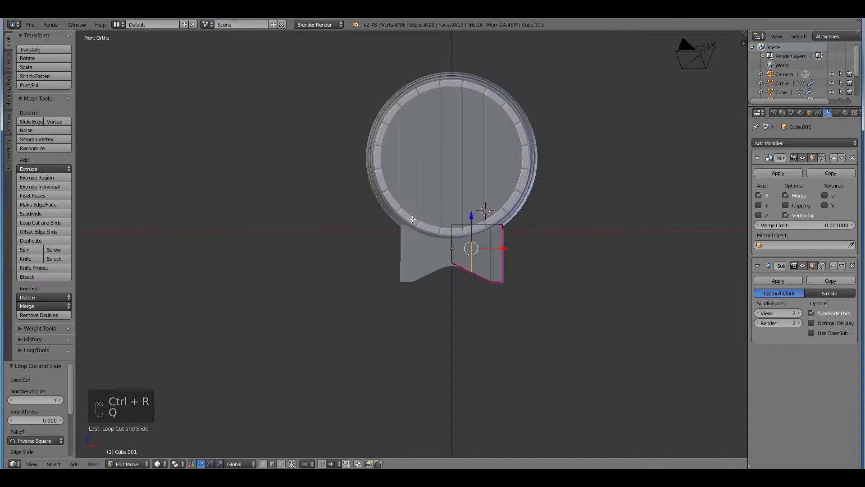
scroll(408, 209, up, 3)
Try to move the bottom edge of the new middle loop outward and downward
key(a)
key(c)
click(529, 303)
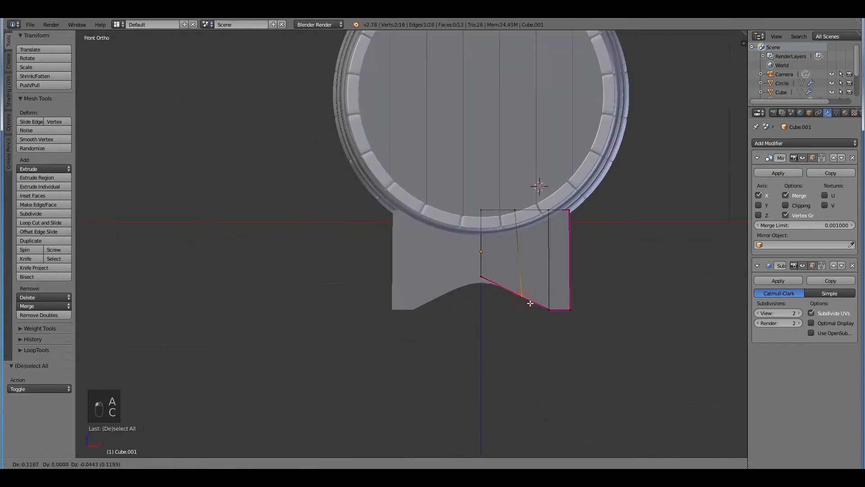
key(ctrl+z)
Lower the centre bottom edge of the support along Z to make the arch shallower
key(a)
key(c)
click(479, 277)
right_click(479, 278)
drag(481, 257, 481, 268)
Lower the bottom vertices of the support's outer foot slightly
key(a)
key(c)
drag(541, 311, 559, 299)
right_click(561, 310)
click(556, 289)
Adjust the height of the middle loop's bottom edge to smooth the arch, and return to Object Mode
key(a)
key(a)
key(c)
click(515, 293)
right_click(517, 277)
drag(516, 276, 516, 276)
scroll(516, 277, down, 1)
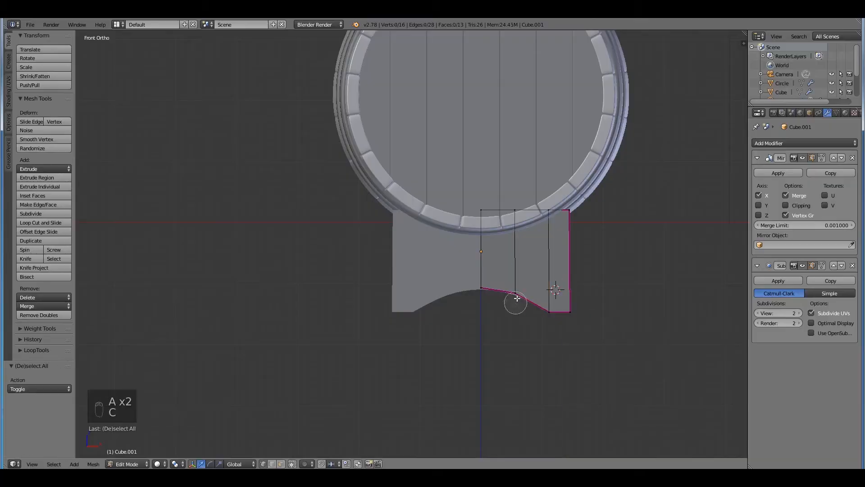
drag(516, 275, 516, 276)
scroll(516, 276, down, 1)
key(Tab)
Snap the 3D cursor to the origin of the barrel's stave object
middle_drag(360, 280, 311, 295)
middle_drag(318, 296, 455, 318)
scroll(275, 312, down, 5)
right_click(417, 236)
middle_drag(417, 236, 381, 235)
scroll(353, 230, down, 2)
key(shift+s)
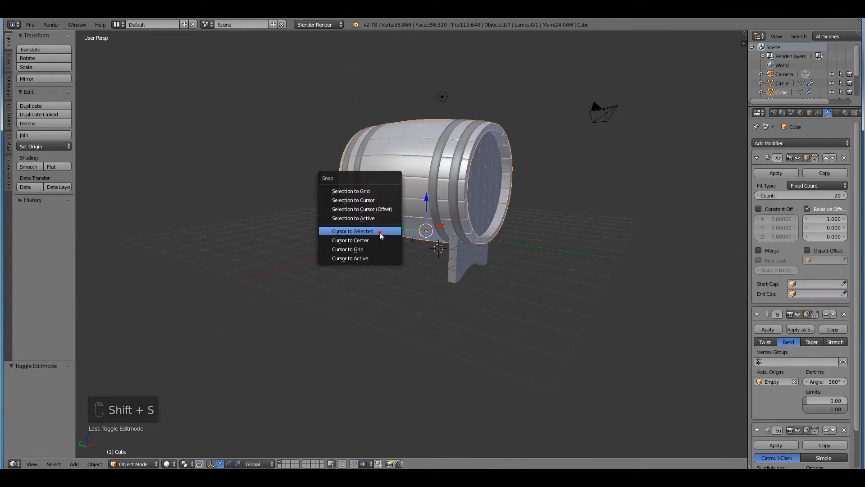
click(380, 231)
Snap the 3D cursor to the origin of the barrel's metal hoops
right_click(446, 220)
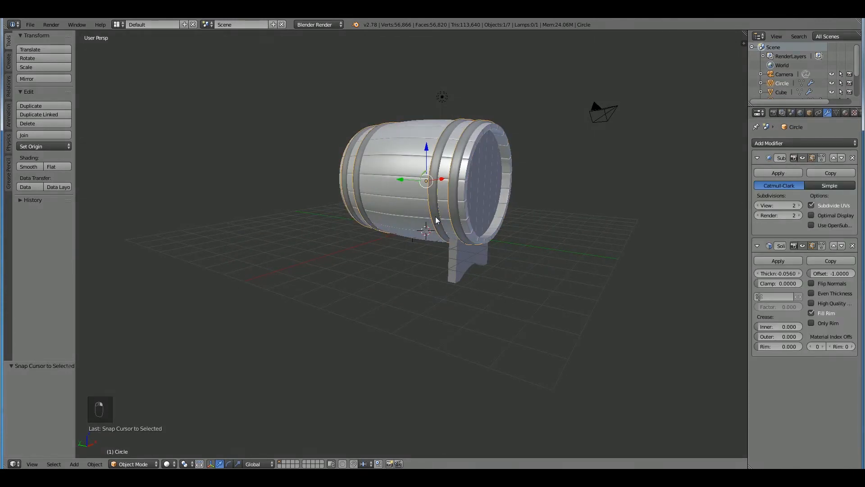
key(shift+s)
click(446, 218)
Set the support's origin to the 3D cursor and enable the Y axis in its Mirror modifier
right_click(469, 270)
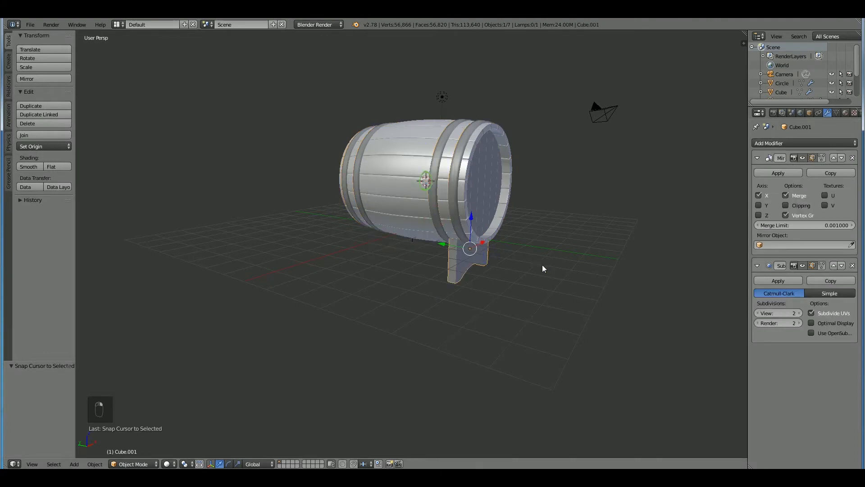
click(807, 143)
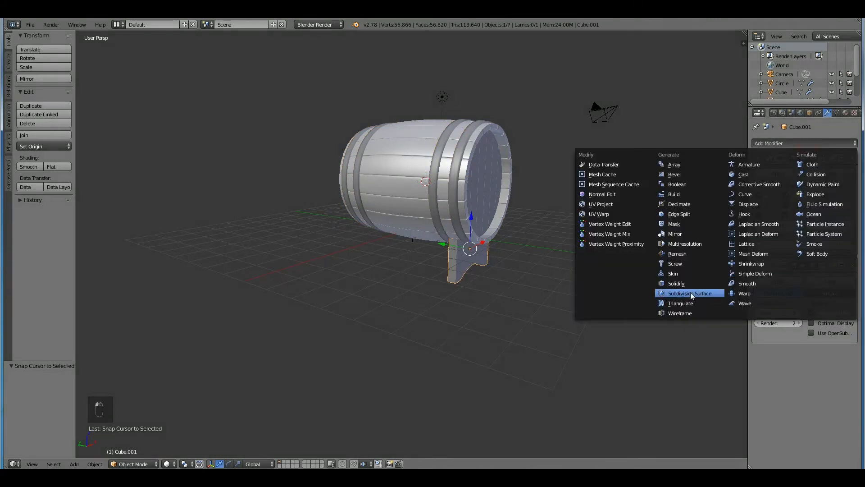
click(43, 146)
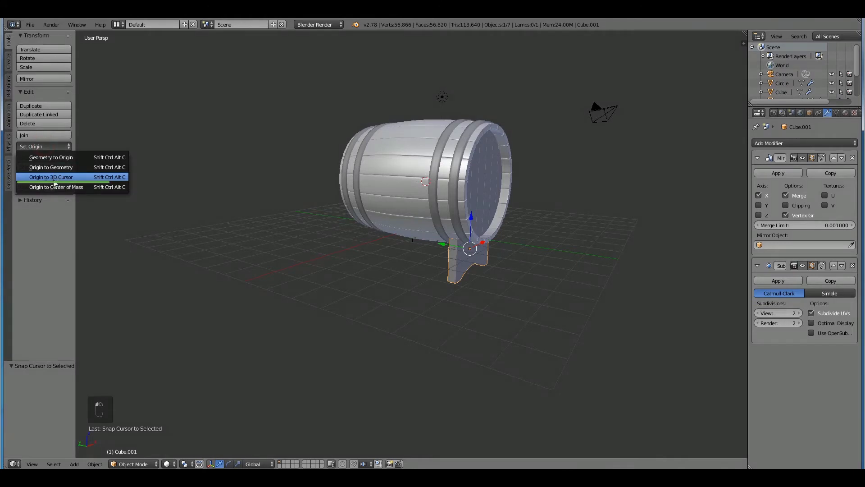
click(54, 178)
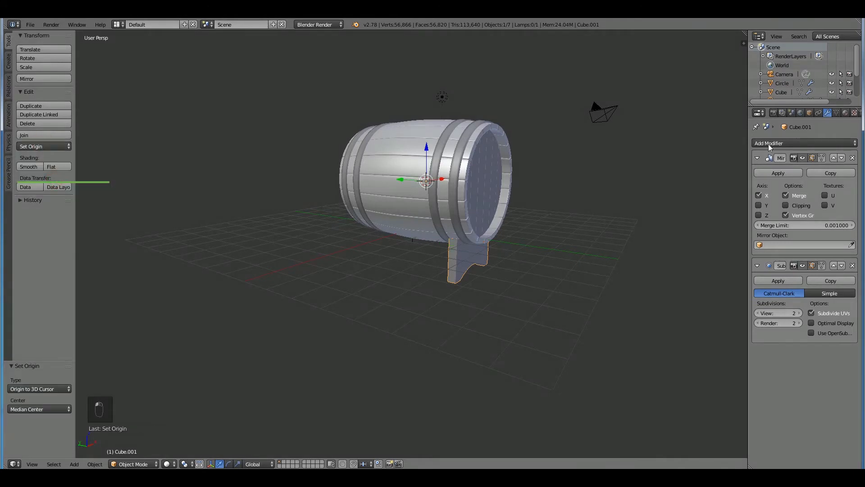
click(767, 206)
Lower the middle vertices of the barrel's stave slightly with proportional editing to increase the bulge, and return to Object Mode
middle_drag(612, 246, 428, 289)
scroll(489, 261, up, 3)
scroll(338, 278, down, 1)
right_click(438, 291)
key(Tab)
key(q)
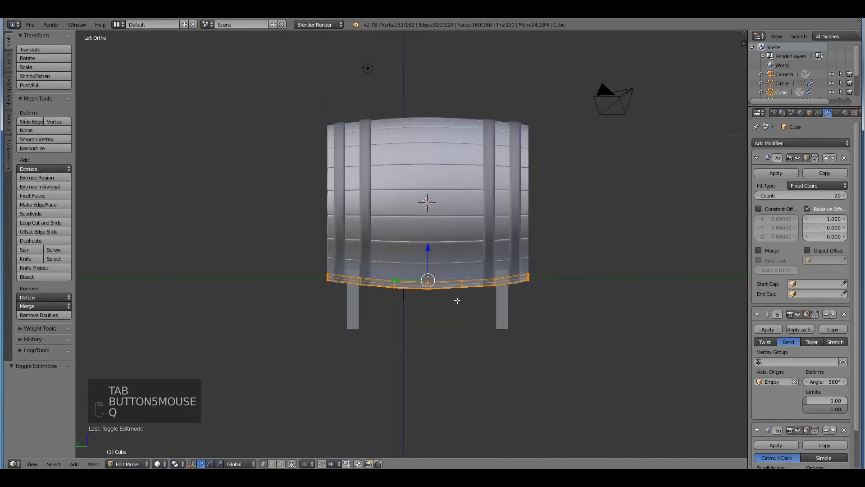
key(a)
key(c)
key(o)
drag(429, 269, 427, 270)
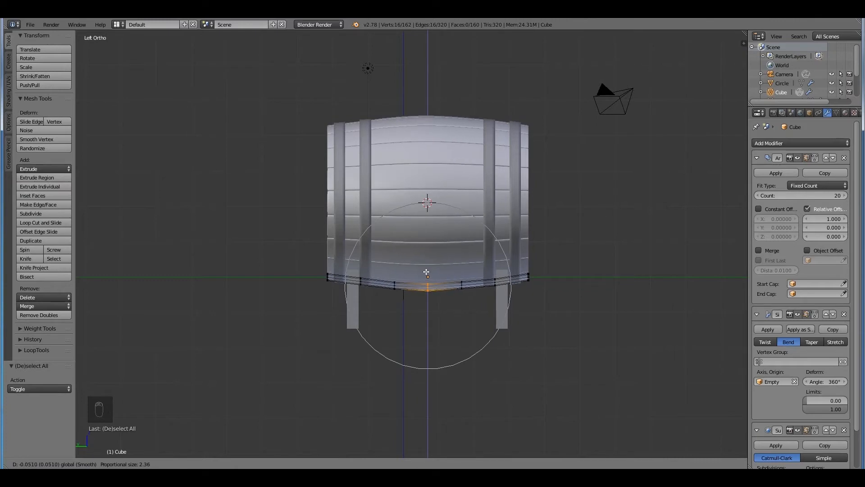
drag(426, 272, 426, 272)
key(Tab)
Edit the metal hoops and scale the edge loops of the bands at one barrel end to fit the staves
middle_drag(460, 276, 430, 281)
right_click(505, 243)
middle_drag(482, 251, 497, 266)
shift+scroll(496, 266, down, 2)
scroll(496, 266, down, 3)
key(Tab)
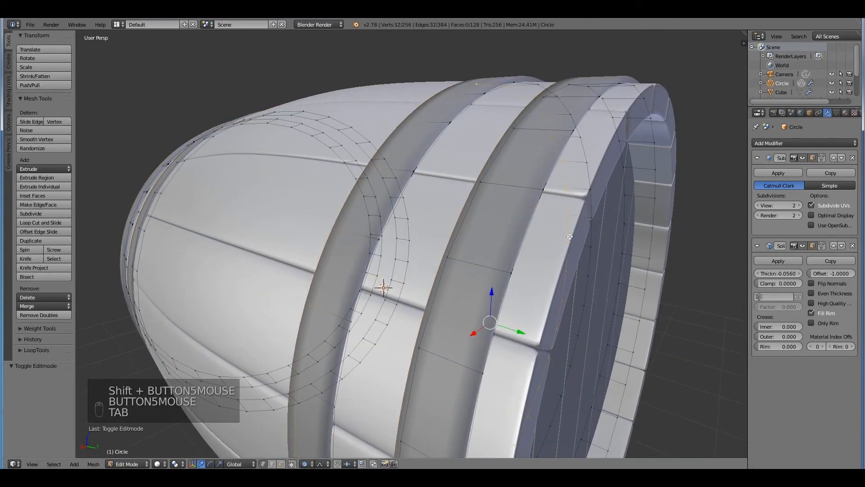
key(s)
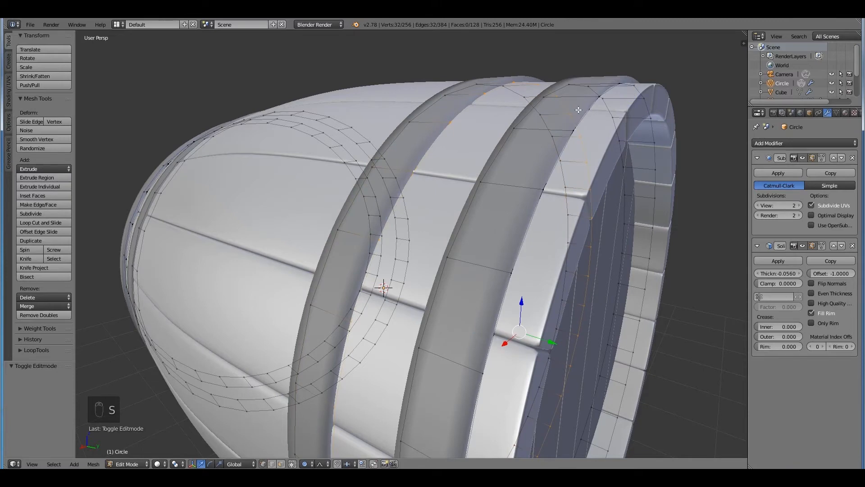
key(s)
right_click(557, 118)
key(s)
click(558, 118)
alt+right_click(438, 106)
key(s)
click(528, 73)
Scale the remaining hoop edge loops, including the opposite end's by about 1.005, and return to Object Mode
middle_drag(528, 72, 628, 73)
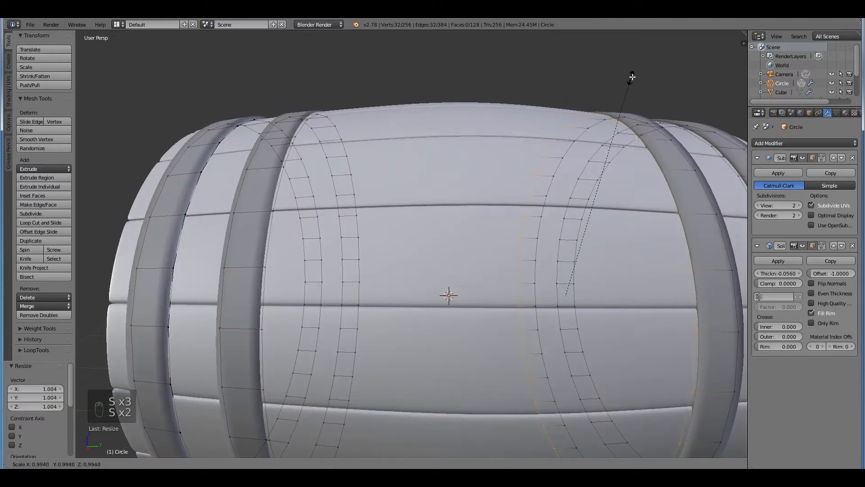
alt+right_click(292, 156)
alt+right_click(293, 141)
key(s)
click(397, 70)
middle_drag(398, 72, 344, 108)
key(s)
click(497, 77)
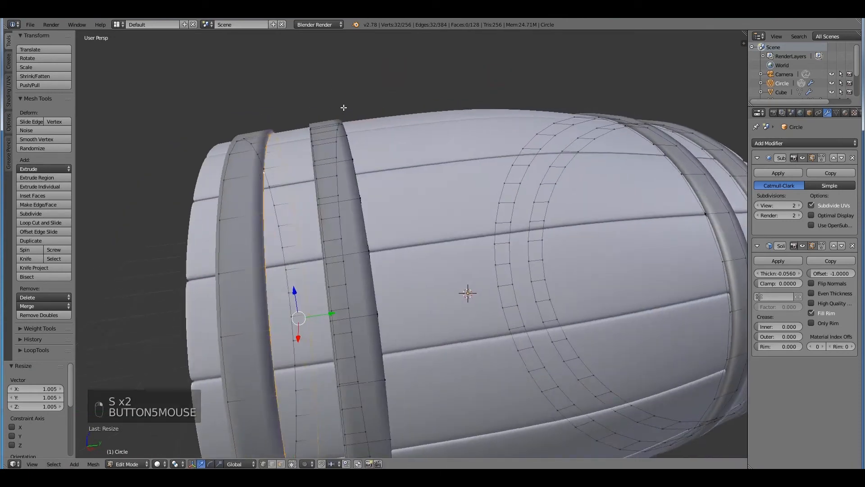
key(s)
click(331, 86)
key(Tab)
Duplicate the support's inner side face, scale it down and move it -0.112 along X, with mirror Clipping enabled
scroll(244, 131, down, 5)
middle_drag(316, 148, 405, 130)
middle_drag(433, 138, 561, 146)
shift+middle_drag(561, 146, 581, 113)
scroll(354, 262, up, 5)
middle_drag(383, 268, 323, 240)
right_click(366, 251)
key(Tab)
middle_drag(462, 309, 505, 311)
click(481, 321)
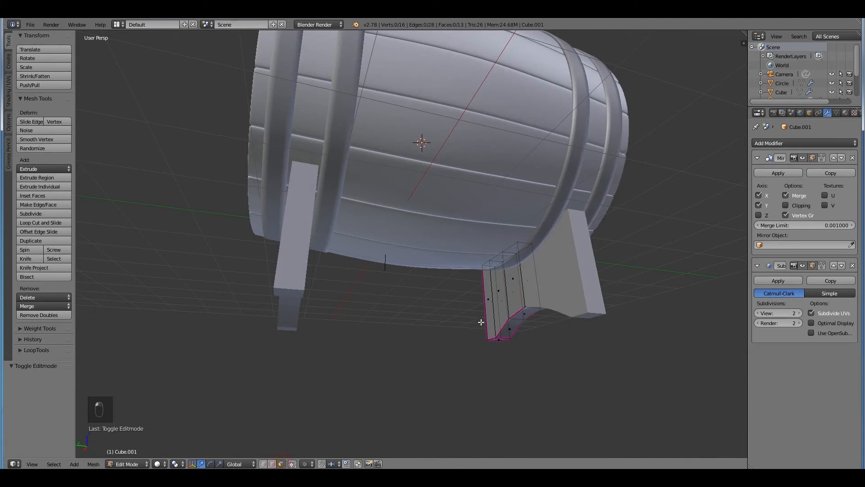
key(shift+d)
key(s)
click(543, 264)
middle_drag(532, 267, 565, 270)
drag(461, 276, 465, 276)
scroll(465, 276, up, 3)
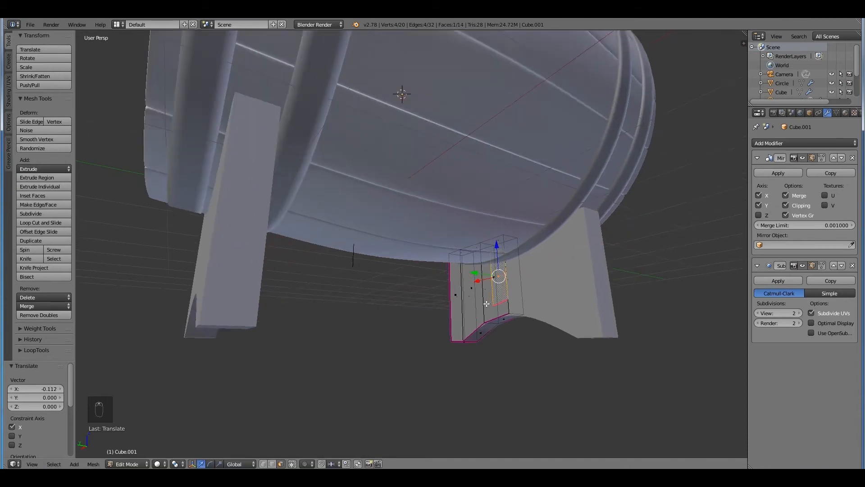
Try to scale the duplicated face's edges along Z and X after changing the pivot point
click(178, 464)
click(198, 442)
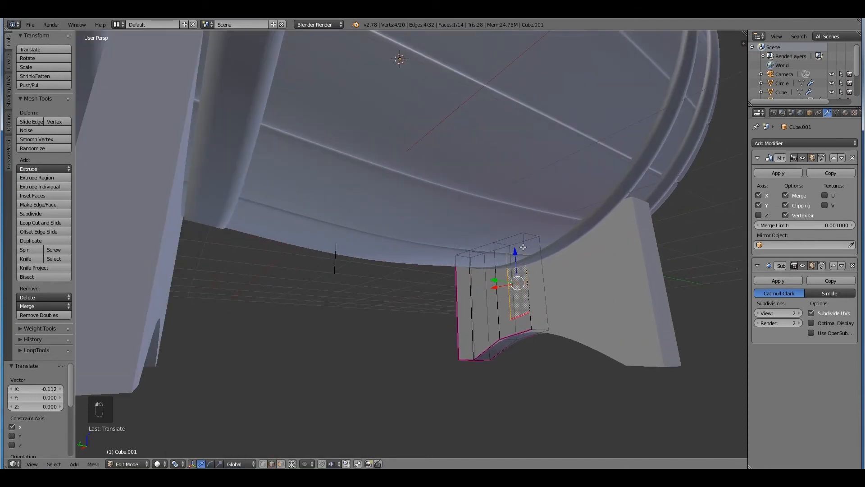
key(s)
key(s)
key(s)
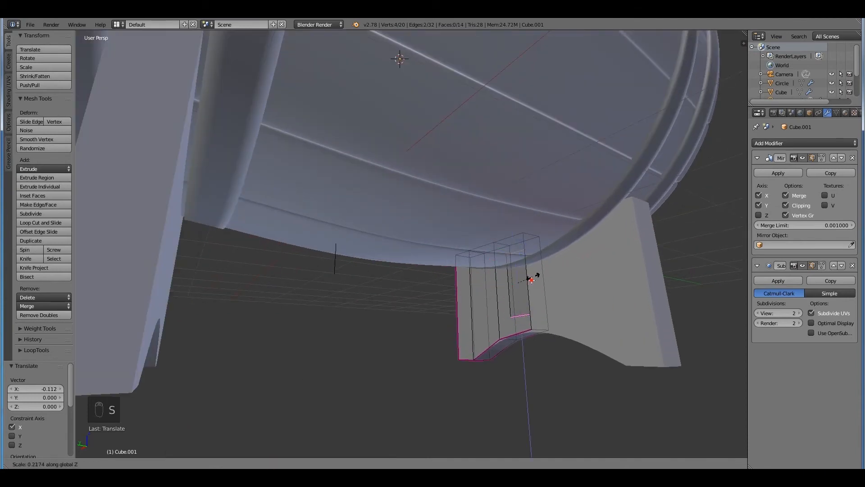
click(563, 180)
key(s)
click(510, 288)
middle_drag(634, 243, 627, 223)
key(s)
key(x)
click(544, 307)
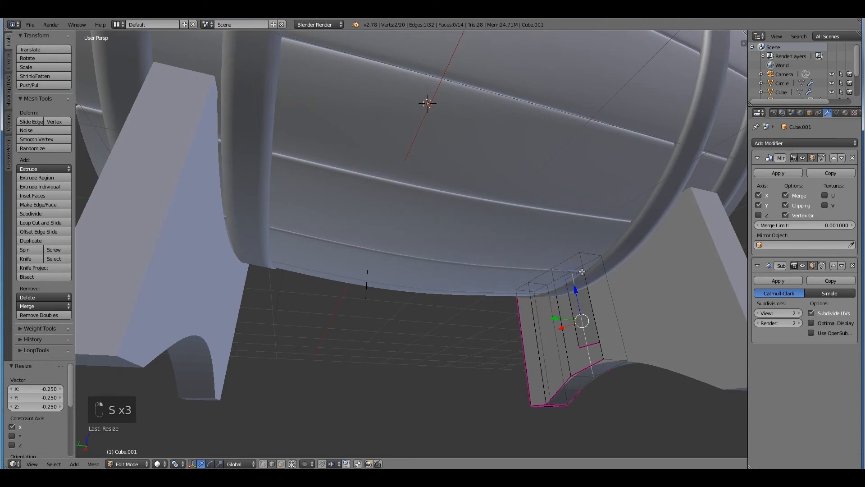
Set the pivot point to Individual Origins and flatten the duplicated face's upper and lower edges by scaling along Z
shift+right_click(584, 345)
click(176, 463)
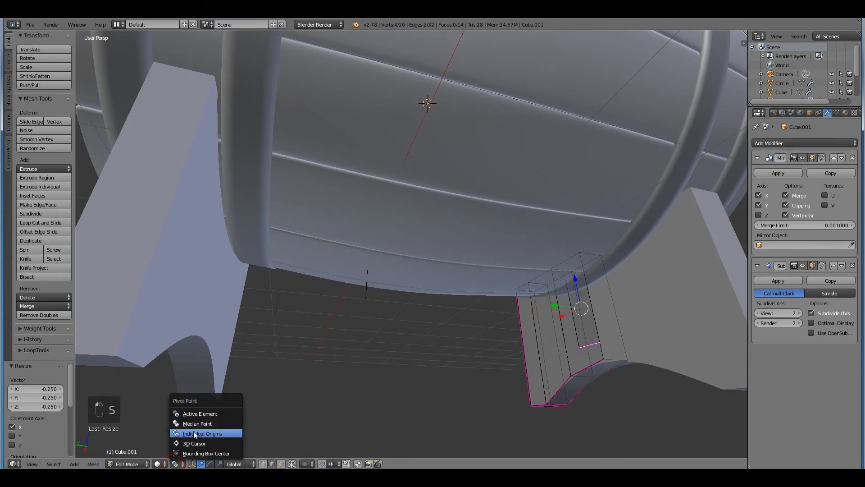
key(s)
key(z)
click(593, 288)
Move the duplicated face's outer vertical edge -0.057 along X to narrow the face
middle_drag(591, 293, 531, 355)
right_click(520, 308)
drag(503, 312, 516, 312)
middle_drag(516, 311, 521, 344)
key(q)
Select the duplicated face and shift it slightly along Y into the support
scroll(518, 345, down, 3)
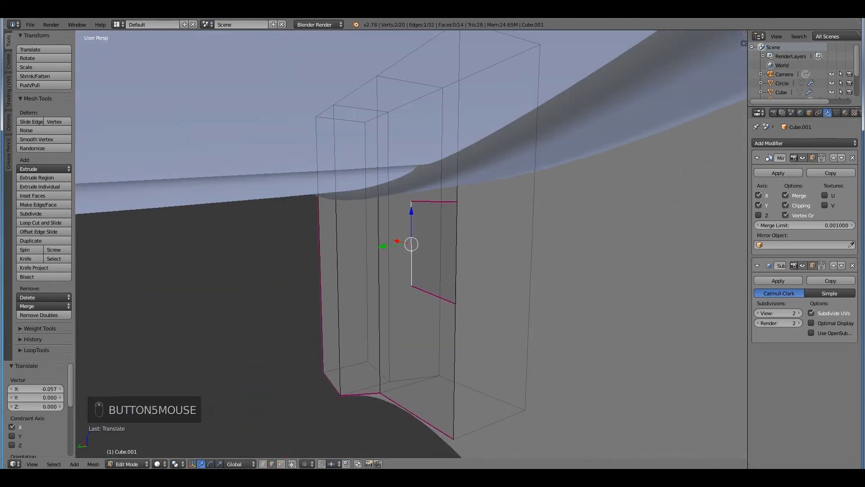
right_click(438, 252)
scroll(438, 252, down, 3)
middle_drag(438, 251, 396, 248)
drag(390, 248, 401, 247)
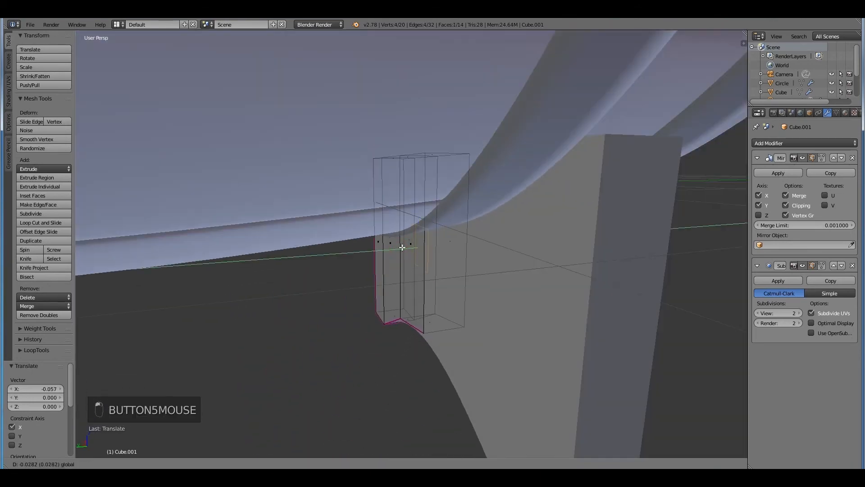
Extrude the face along Y to the barrel's middle so the mirrored halves form a crossbar between the supports
scroll(401, 247, down, 4)
middle_drag(401, 248, 424, 236)
shift+middle_drag(424, 236, 466, 228)
scroll(467, 228, down, 2)
key(e)
key(e)
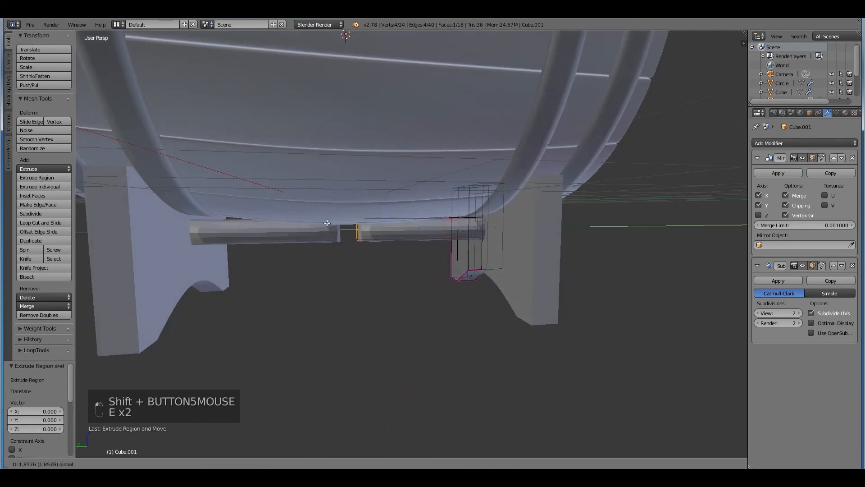
click(292, 225)
Delete the crossbar's end faces at the mirror seam and inside the support
middle_drag(292, 225, 313, 233)
shift+middle_drag(313, 233, 336, 228)
scroll(336, 229, up, 3)
key(x)
click(328, 247)
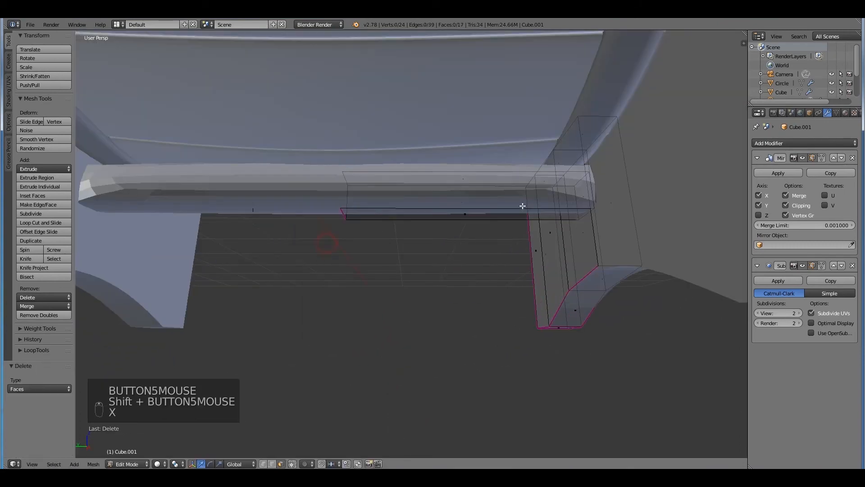
right_click(582, 194)
key(x)
click(581, 194)
Select the crossbar's side face and move it -0.095 along X
scroll(582, 195, down, 4)
middle_drag(581, 195, 524, 207)
scroll(525, 207, up, 2)
right_click(429, 224)
middle_drag(429, 224, 534, 236)
drag(400, 259, 409, 260)
Crease the edges of the crossbar's side face with a factor of 1 and return to Object Mode
middle_drag(409, 260, 471, 299)
scroll(346, 277, up, 2)
middle_drag(346, 277, 419, 298)
scroll(406, 289, up, 4)
middle_drag(384, 286, 440, 271)
shift+middle_drag(439, 270, 417, 282)
scroll(407, 348, down, 1)
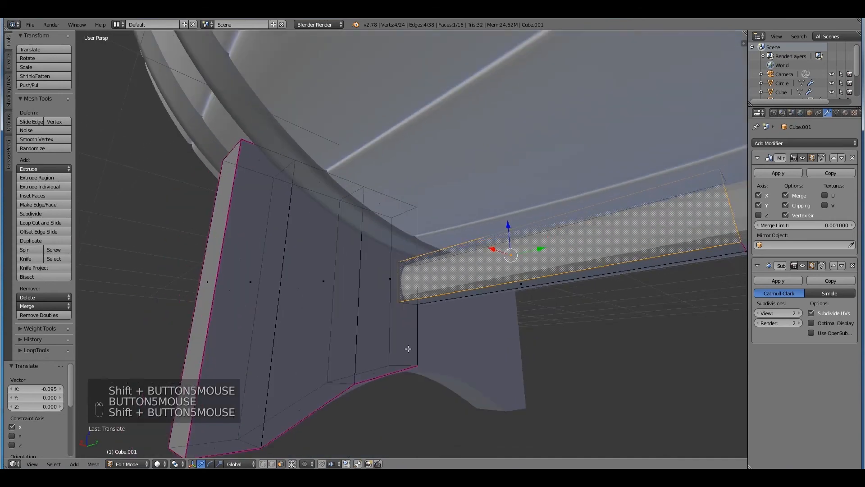
key(shift+e)
click(476, 273)
scroll(386, 248, down, 2)
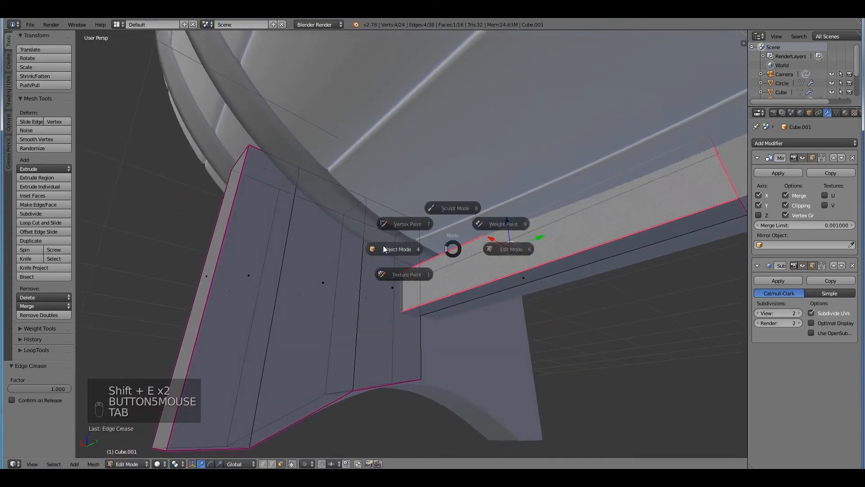
key(Tab)
Select the whole crossbar in Edit Mode, lower it slightly, and scale its height along Z
scroll(423, 271, down, 3)
shift+scroll(388, 268, down, 3)
key(Tab)
drag(406, 209, 405, 222)
key(ctrl+z)
middle_drag(413, 247, 417, 253)
key(l)
drag(407, 229, 408, 238)
key(s)
key(z)
click(416, 204)
Return to Object Mode and apply smooth shading to the support stand
mouse_move(417, 204)
middle_down()
mouse_move(404, 214)
mouse_move(413, 208)
middle_up()
key(Tab)
click(27, 166)
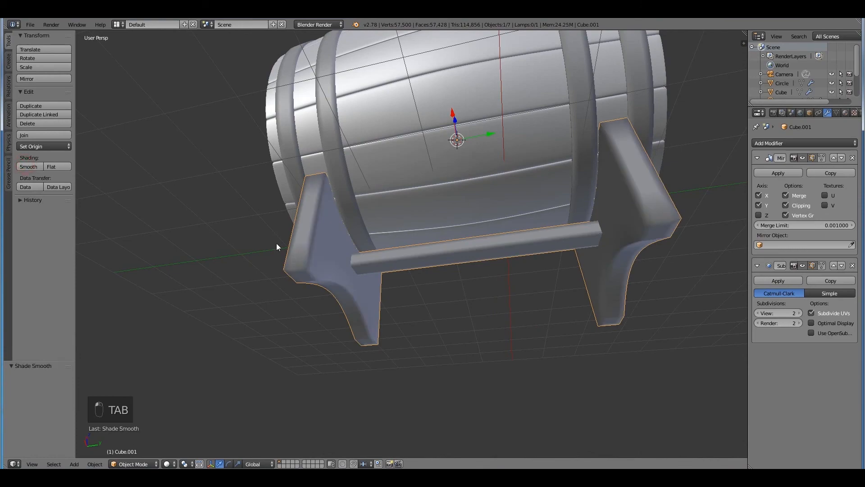
shift+middle_drag(316, 256, 356, 300)
middle_drag(360, 293, 444, 226)
middle_drag(611, 317, 365, 311)
key(Tab)
key(Tab)
shift+middle_drag(365, 311, 364, 282)
right_click(422, 232)
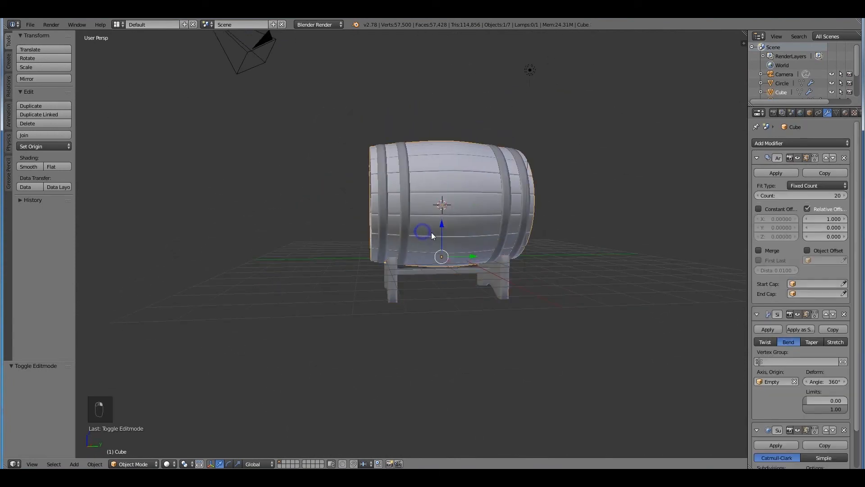
key(Tab)
key(Tab)
key(s)
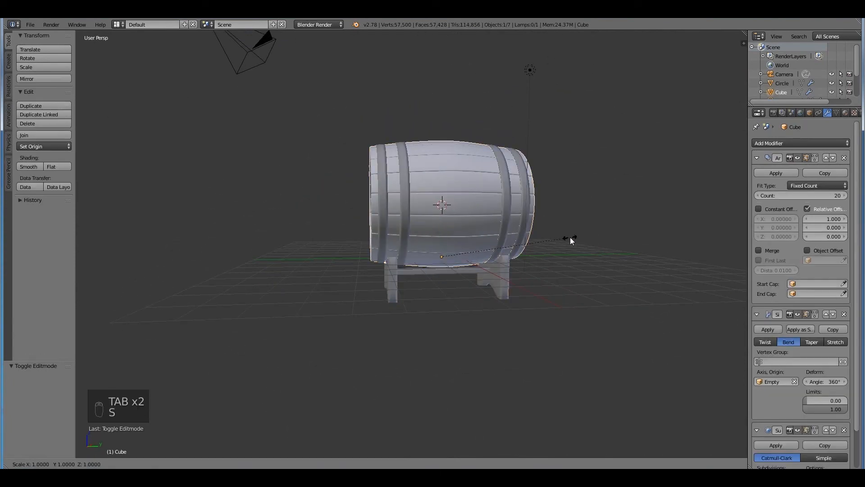
key(Escape)
Start saving the scene as a new file in the barrel_project folder
key(ctrl+shift+s)
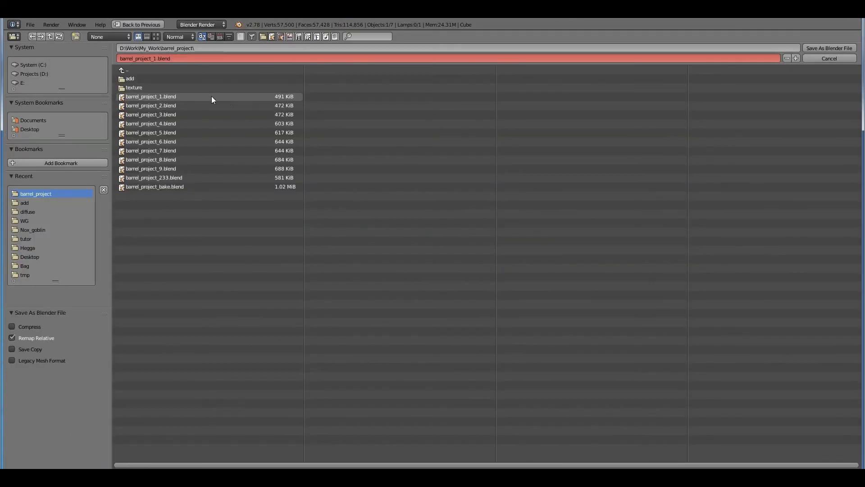